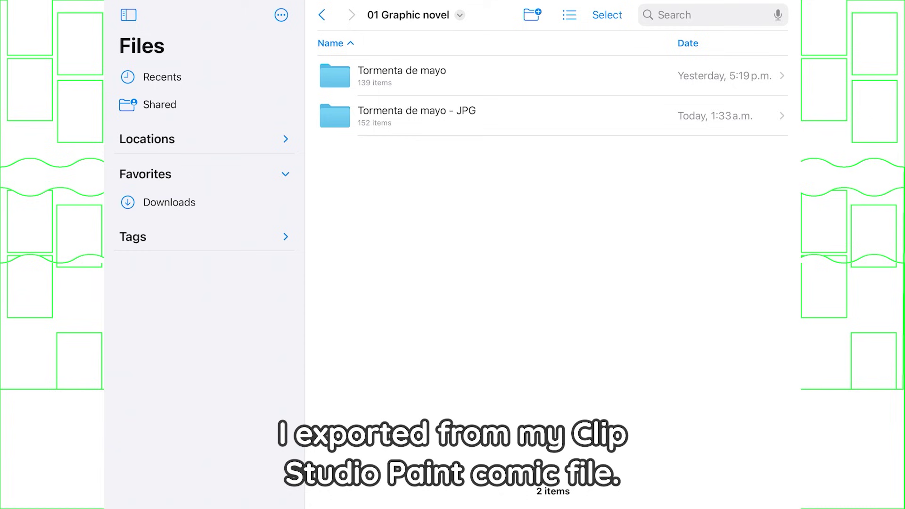
Duplicate the Tormenta de mayo - JPG folder and rename the copy to 'Tormenta de mayo - JPG - batch process'.
right_click(417, 115)
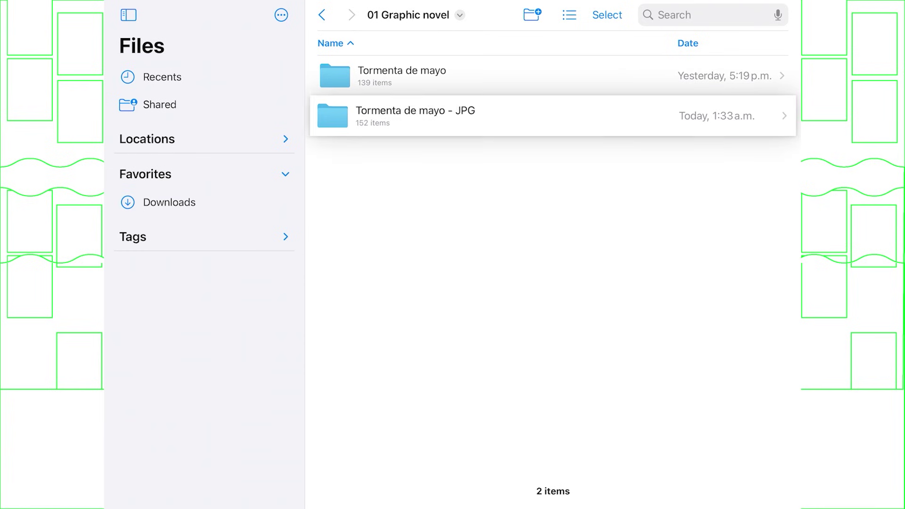
click(664, 246)
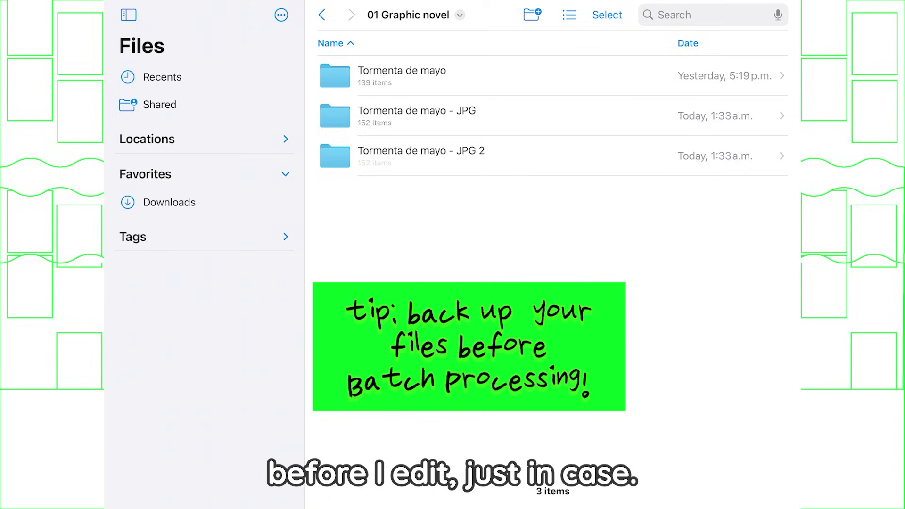
right_click(420, 156)
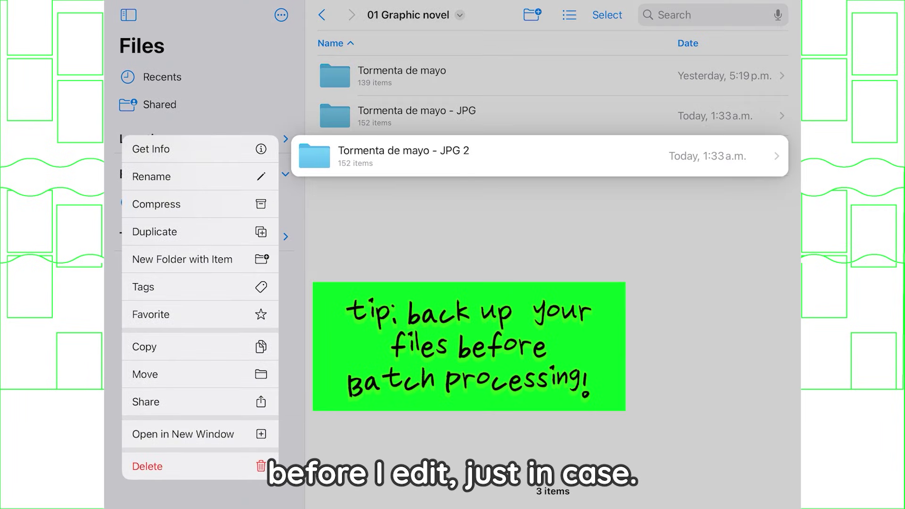
click(151, 176)
key(BackSpace)
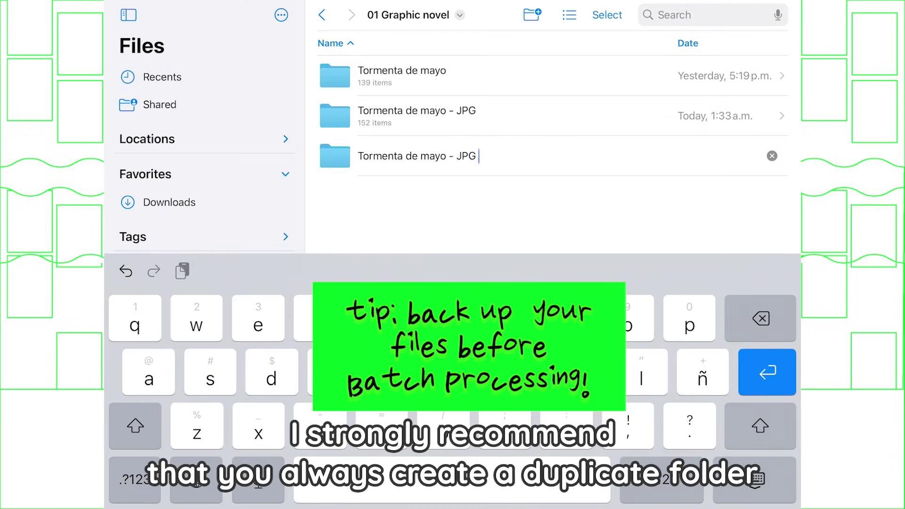
text(-)
text( batch proc)
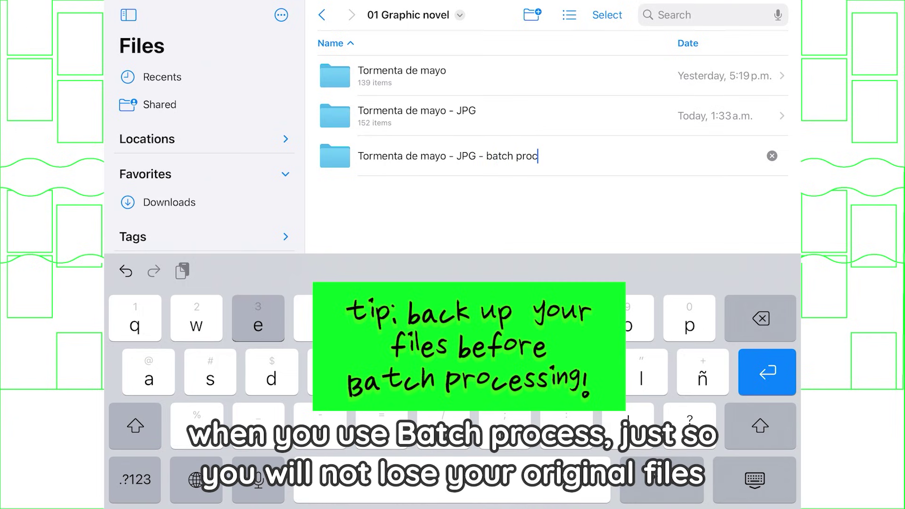
text(ess)
Open the backup folder's page JPGs and set a Brightness/Contrast batch process on the open canvases.
click(766, 372)
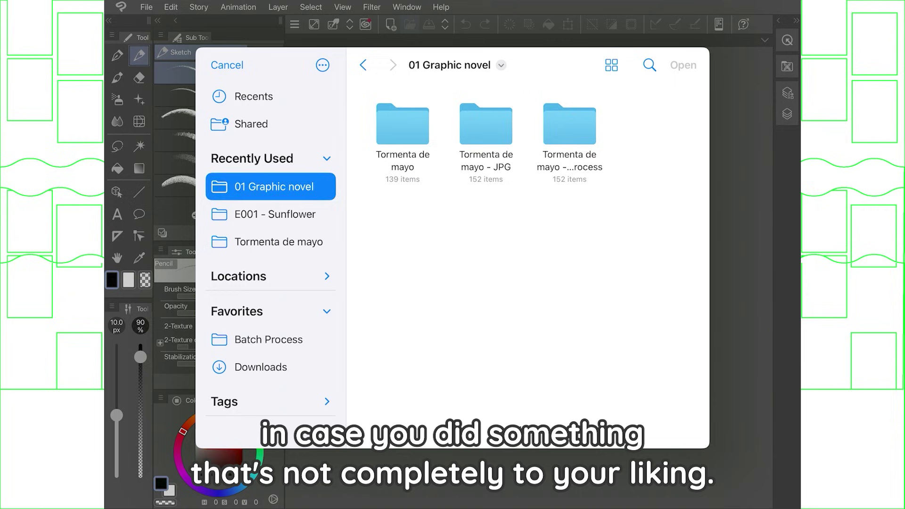
scroll(528, 250, down, 5)
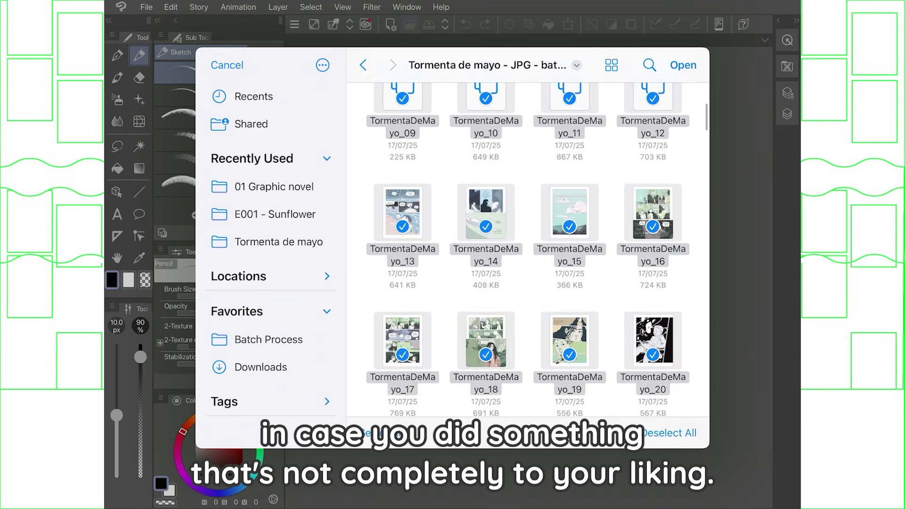
scroll(537, 250, down, 10)
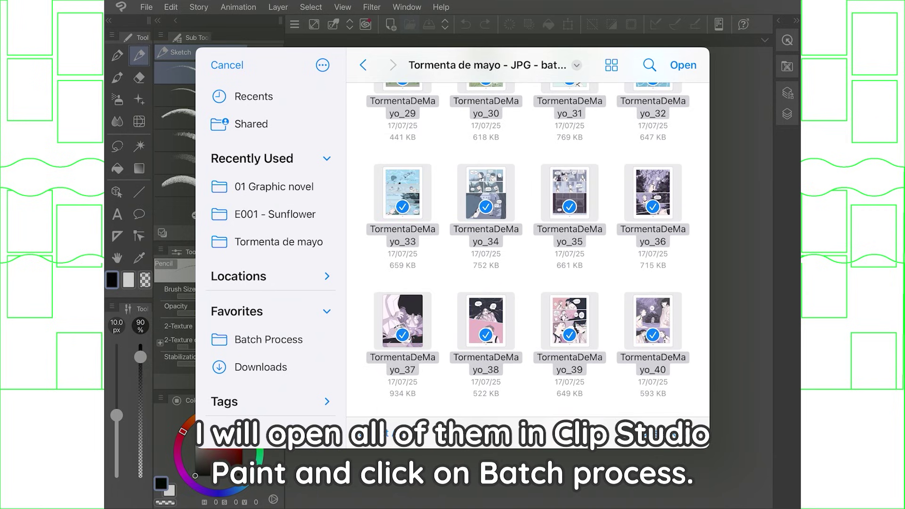
click(683, 64)
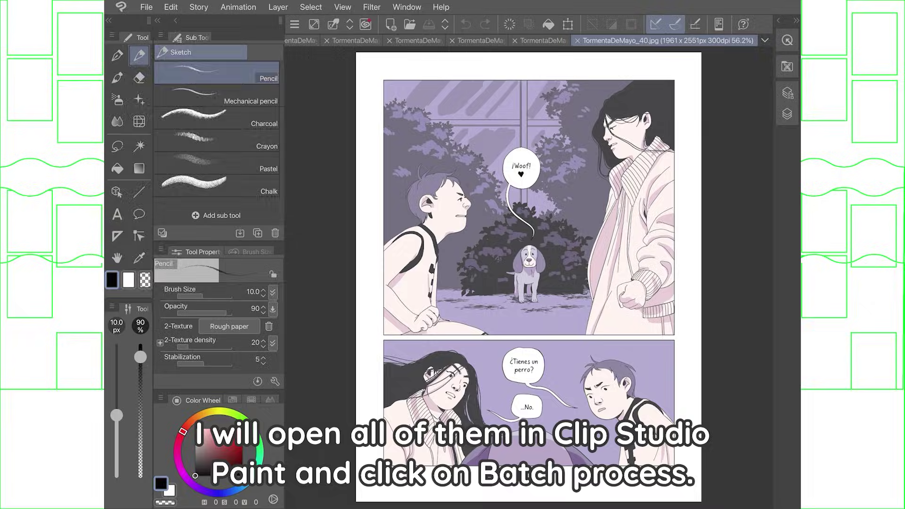
click(146, 7)
click(177, 275)
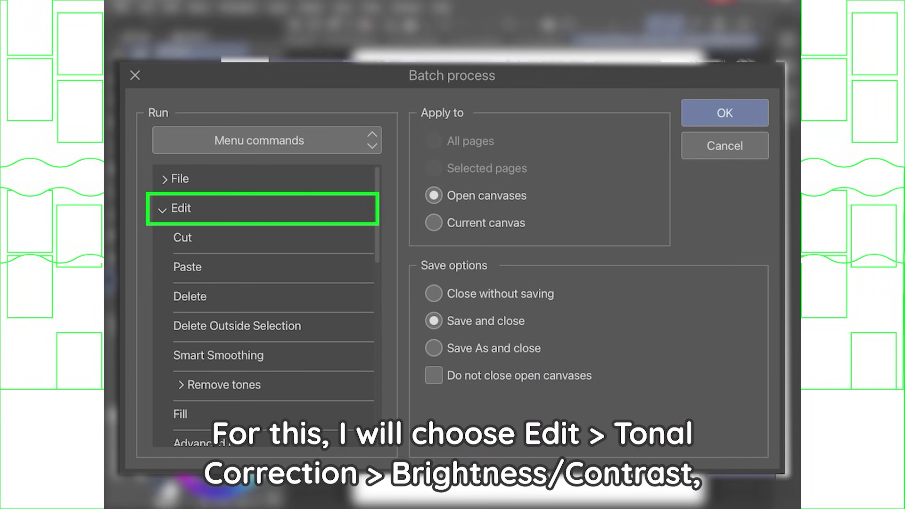
scroll(265, 304, down, 3)
scroll(266, 304, down, 3)
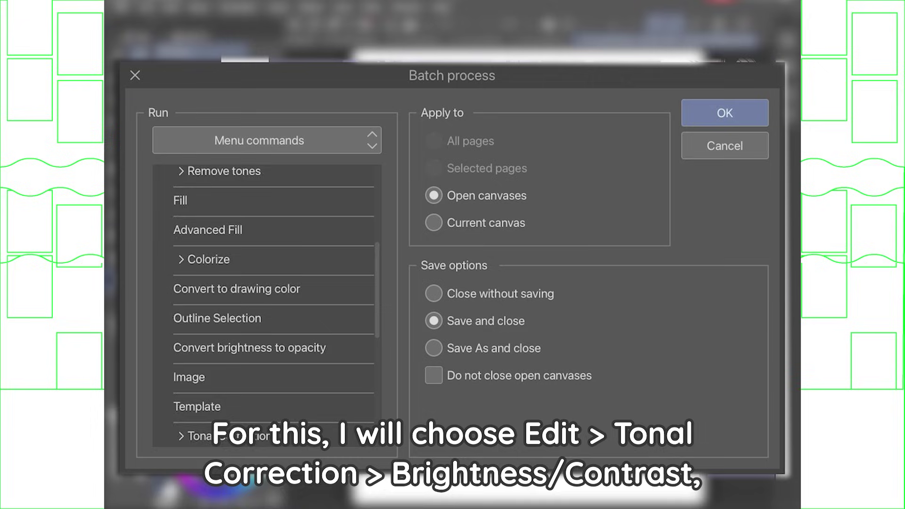
scroll(266, 304, down, 3)
scroll(266, 305, down, 1)
click(230, 276)
click(241, 306)
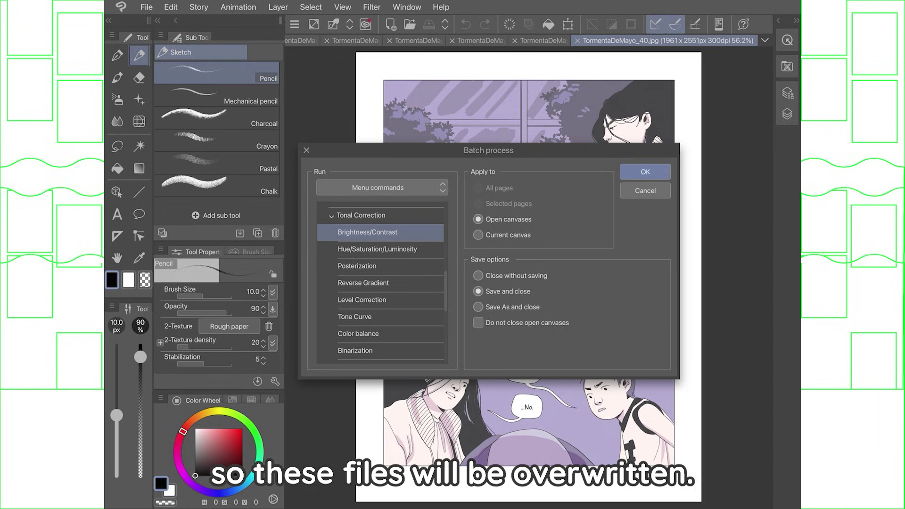
Start the batch run and apply brightness 10, contrast 5 to page 01 after comparing the preview.
key(Return)
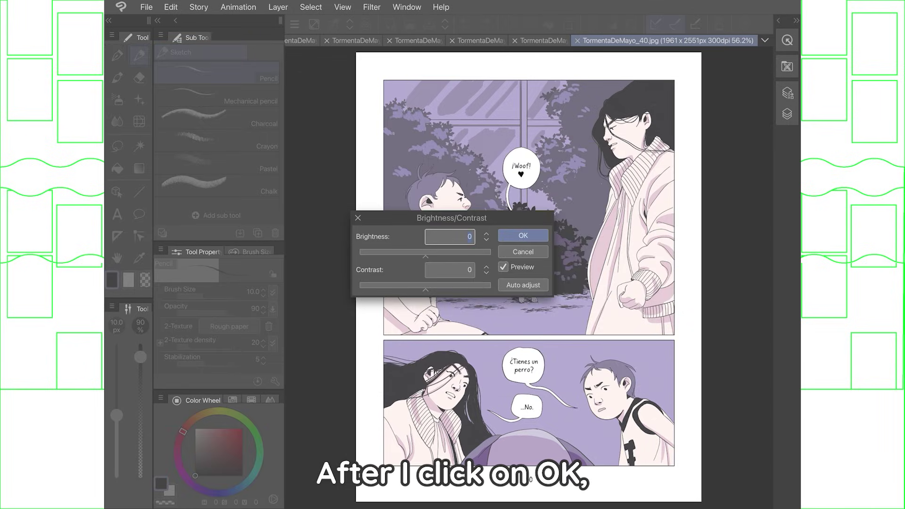
text(10)
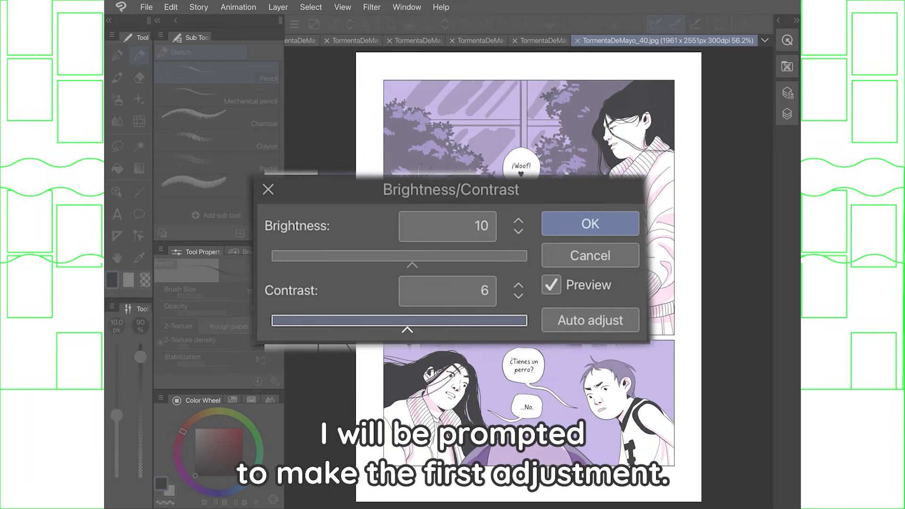
key(Left)
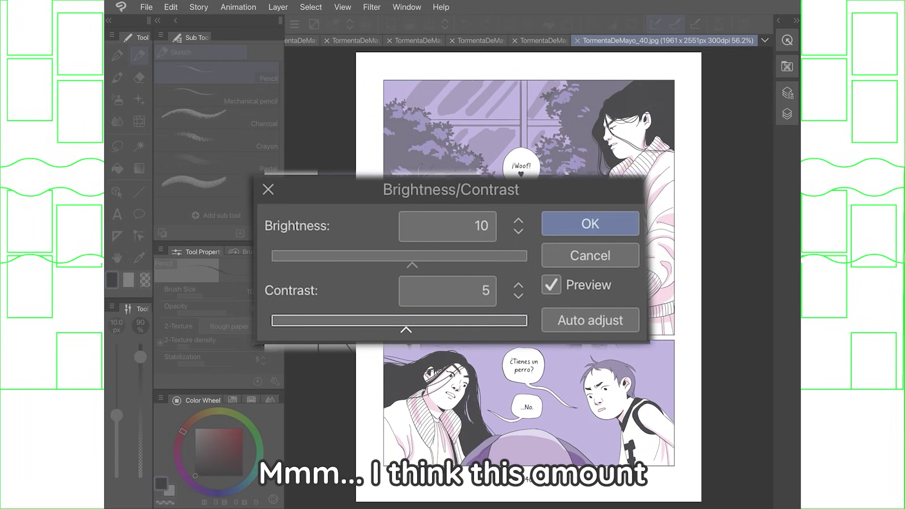
key(Tab)
key(space)
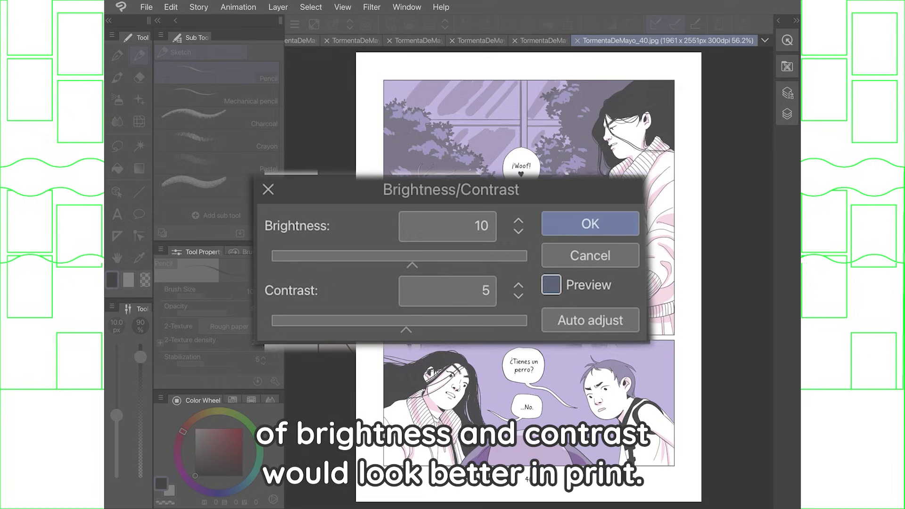
key(space)
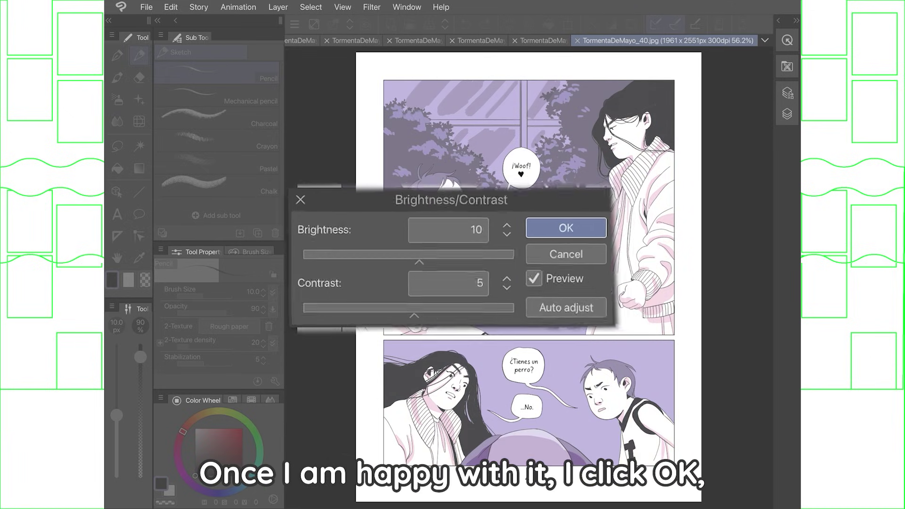
key(Return)
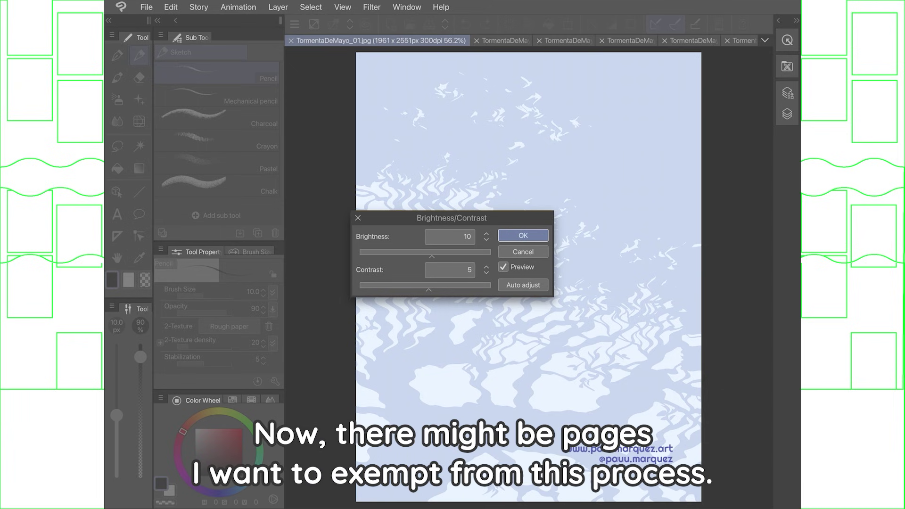
Confirm the current page's adjustment and skip TormentaDeMayo_02.
key(Return)
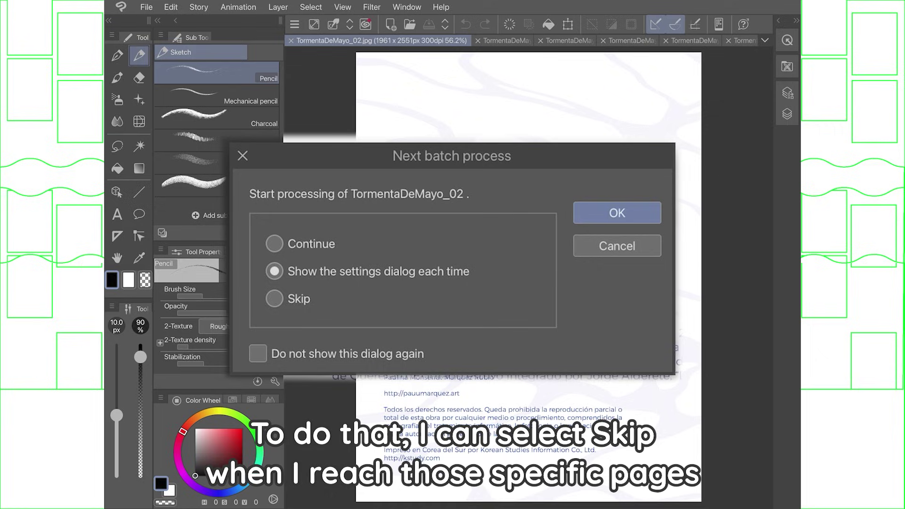
key(Down)
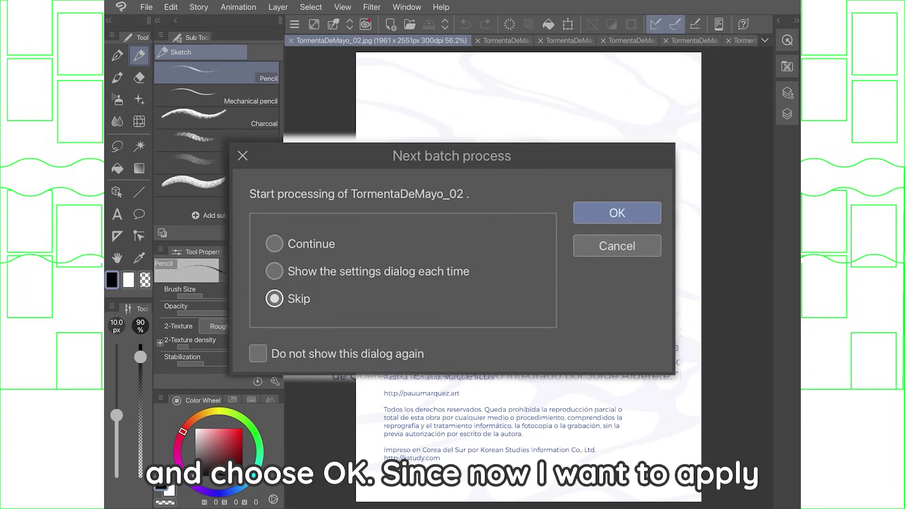
key(Tab)
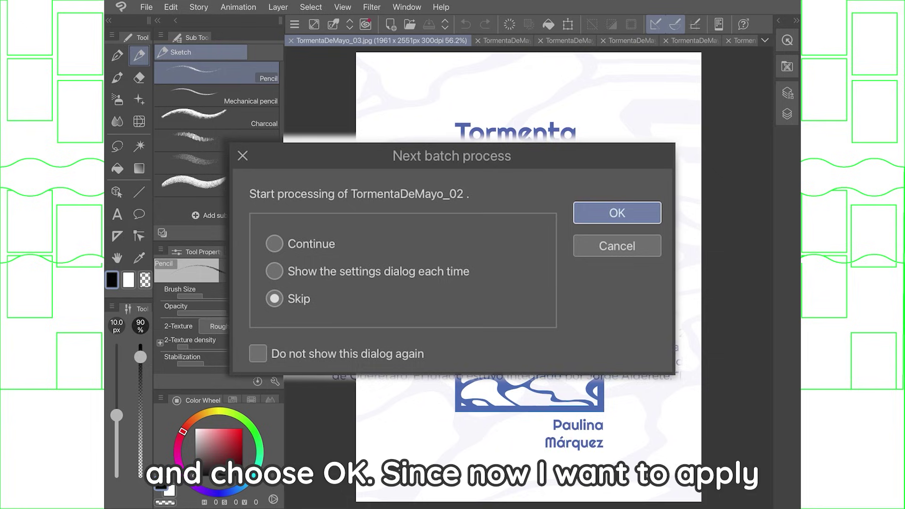
key(Return)
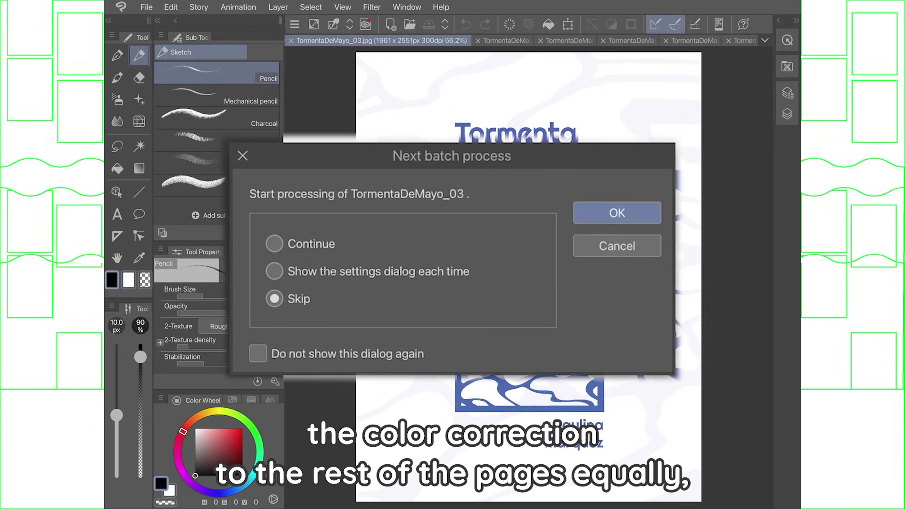
Continue processing the remaining pages with 'Do not show this dialog again' checked.
key(Up)
key(Up)
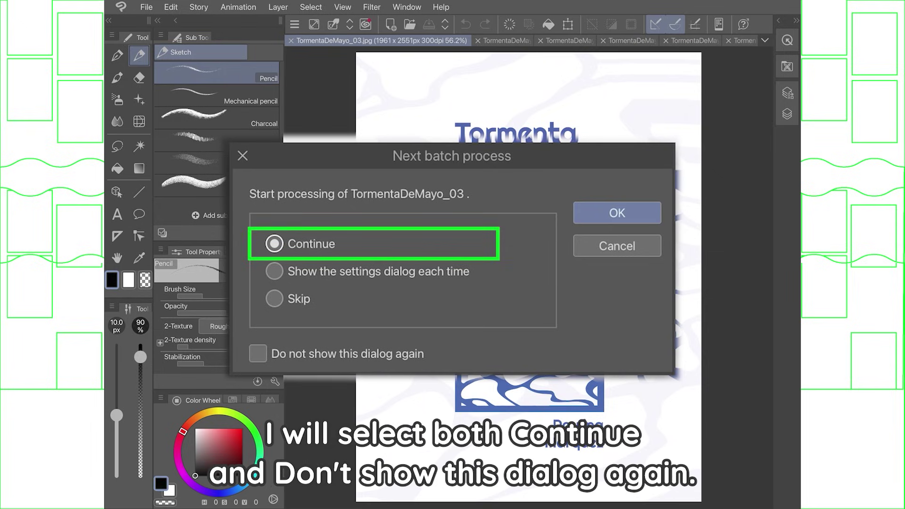
key(Return)
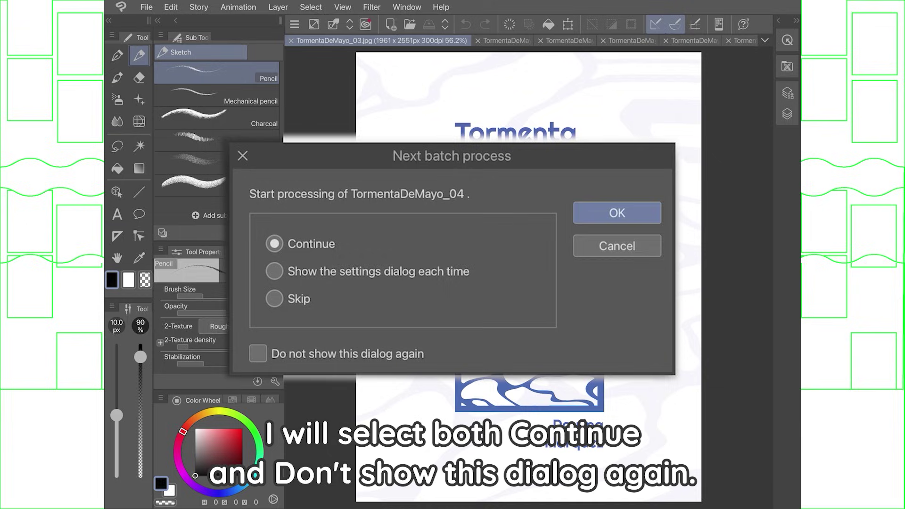
key(Tab)
key(space)
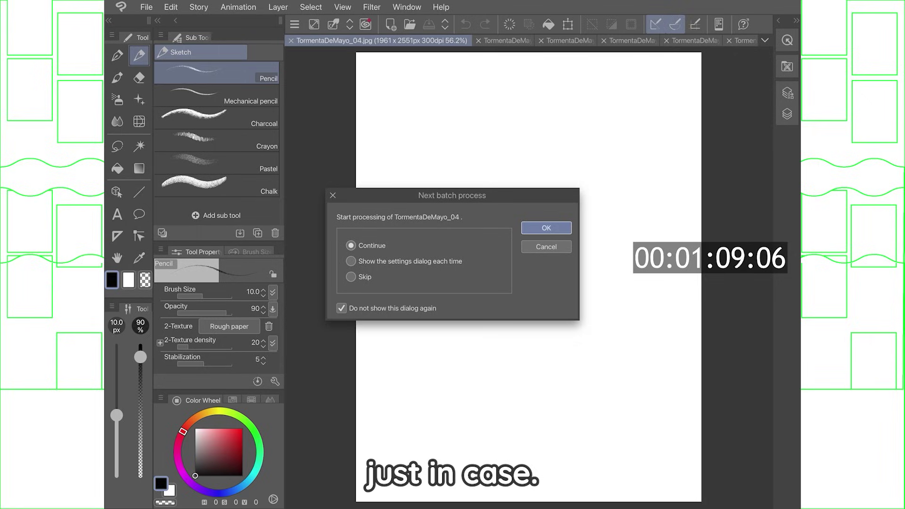
key(Return)
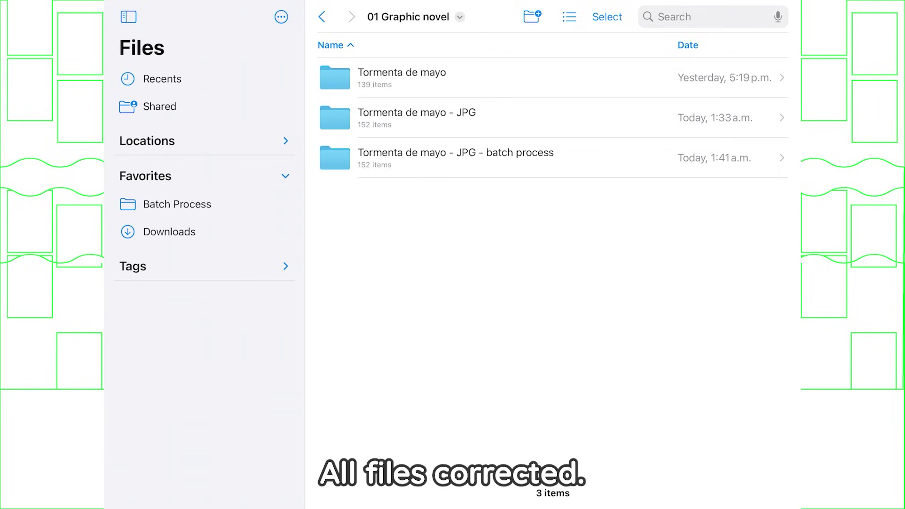
Open the 'batch process' folder in Files to view the processed TormentaDeMayo pages.
click(453, 151)
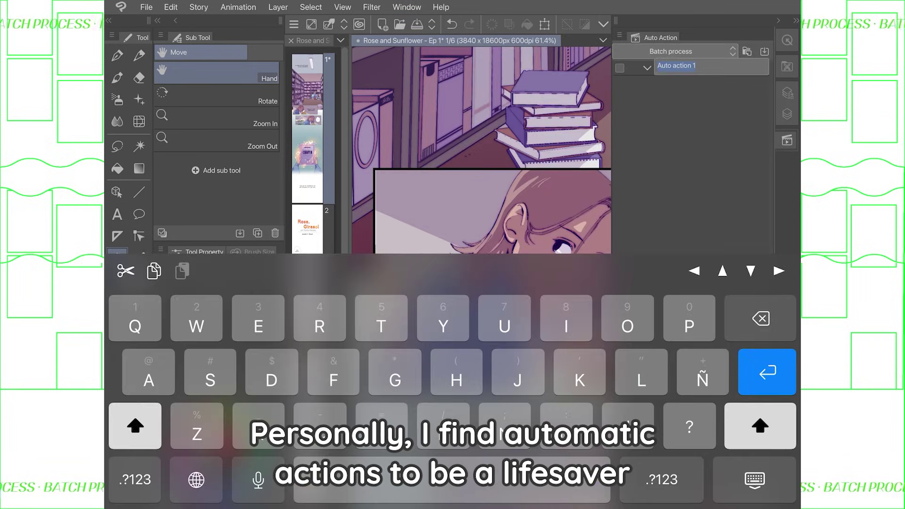
text(Fia)
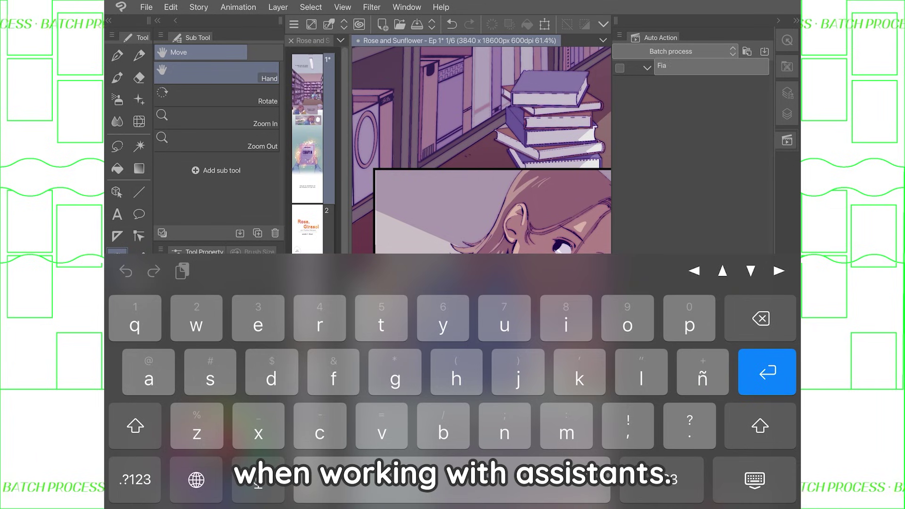
text(na)
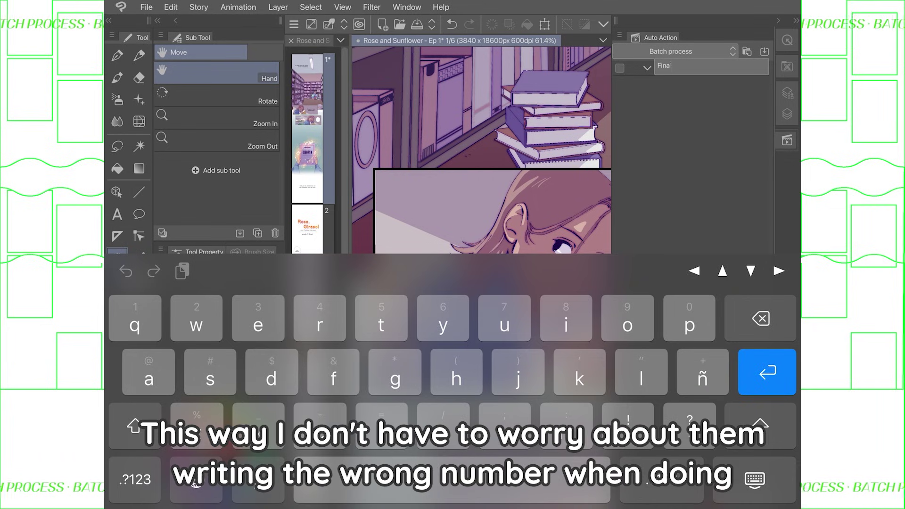
text(l touches)
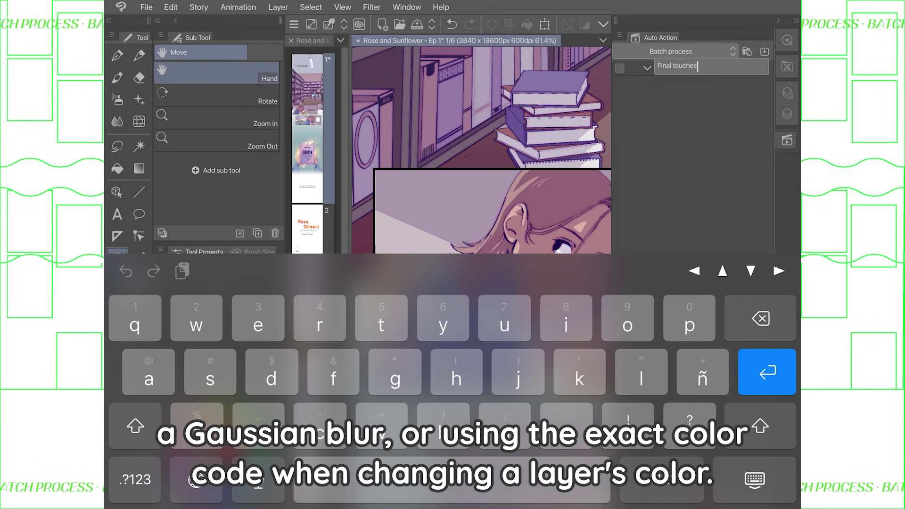
Name the new auto action 'Final touches' and start recording it.
key(Return)
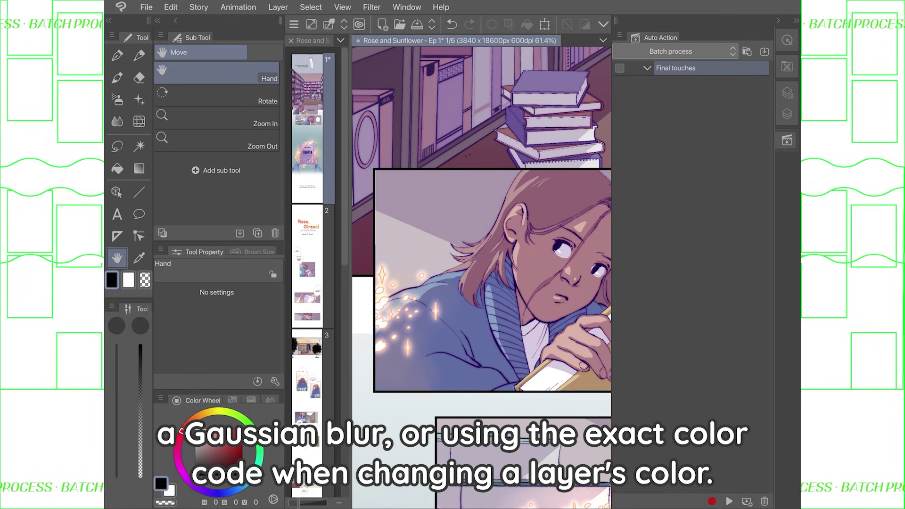
click(711, 500)
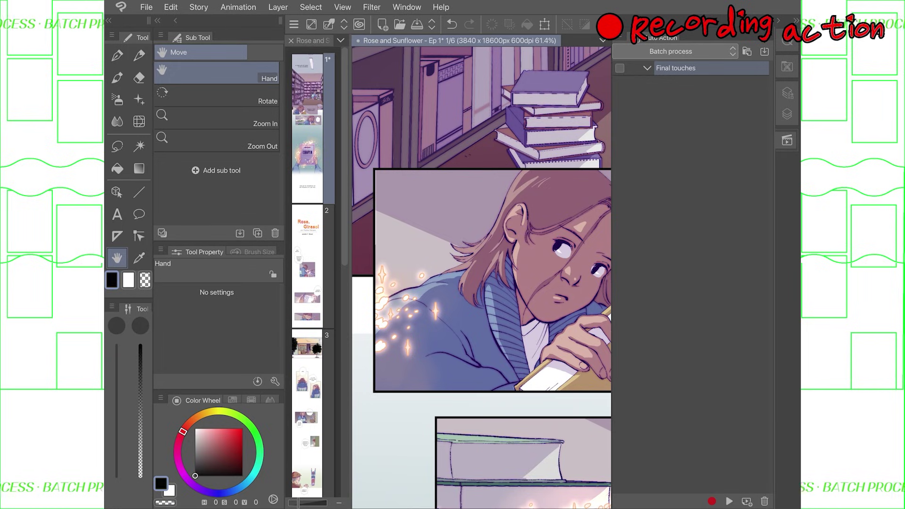
Record merging the visible content onto a new layer.
click(712, 501)
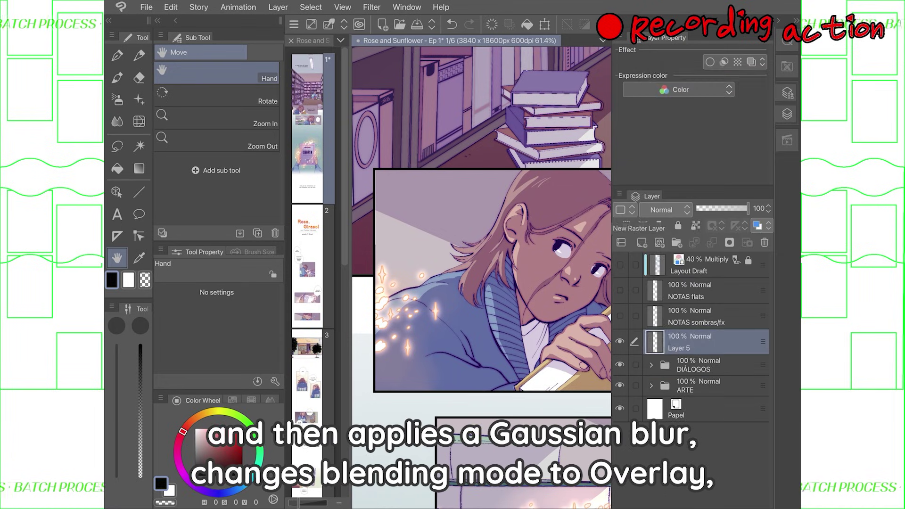
right_click(707, 341)
click(686, 314)
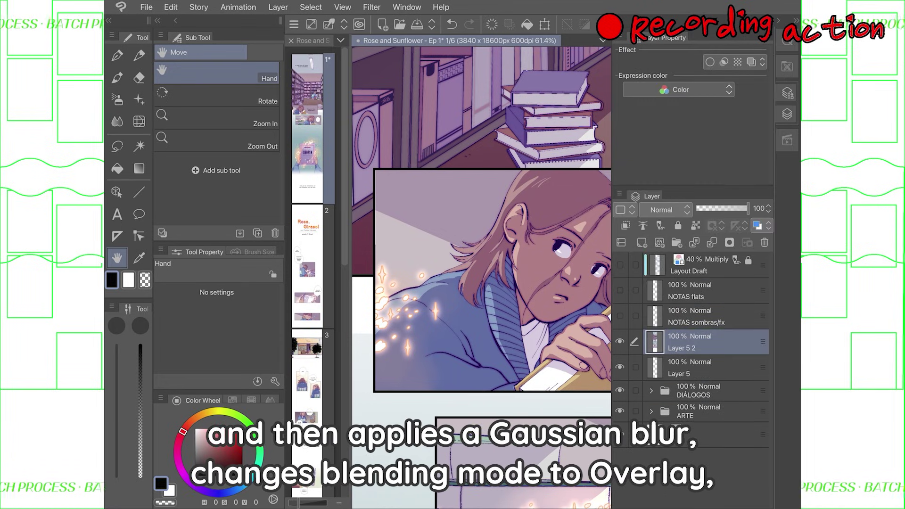
Record a Gaussian blur and set the merged layer to Overlay blending.
click(371, 7)
click(361, 55)
click(495, 88)
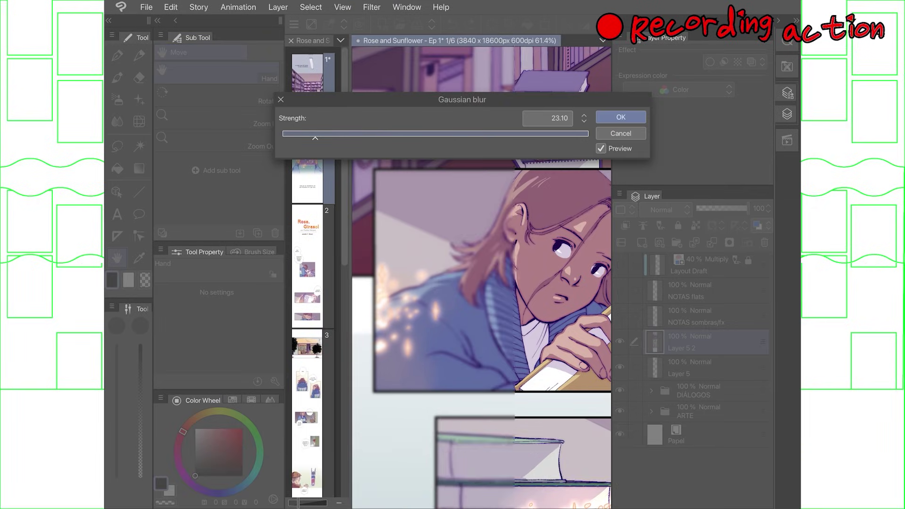
key(Return)
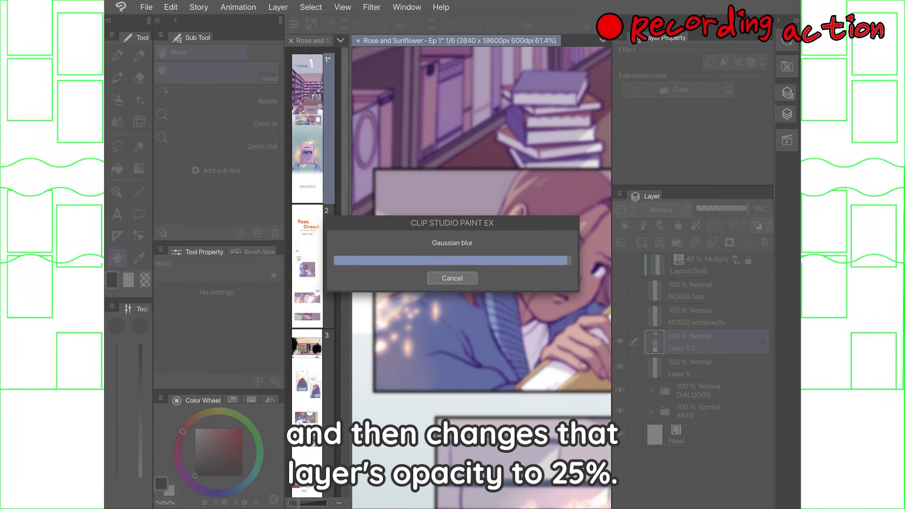
click(665, 210)
click(707, 346)
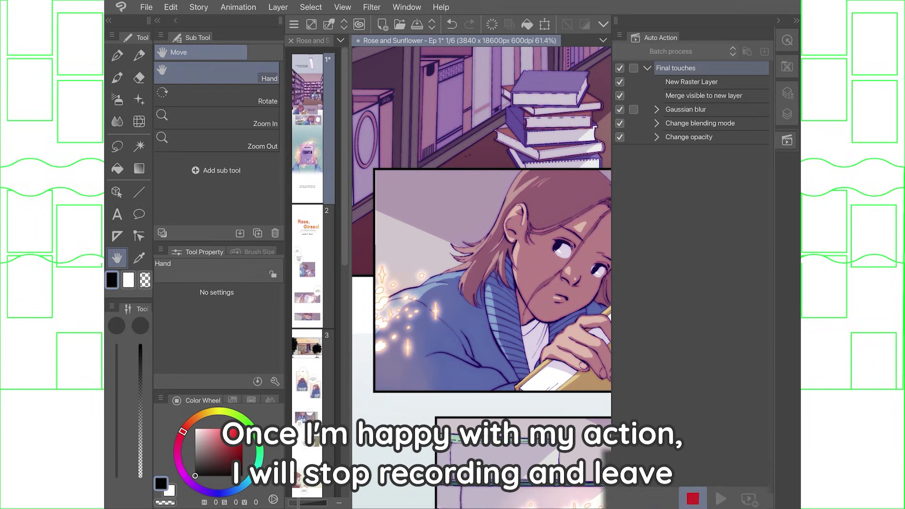
Stop recording Final touches and choose the process type to run in Batch process.
click(681, 497)
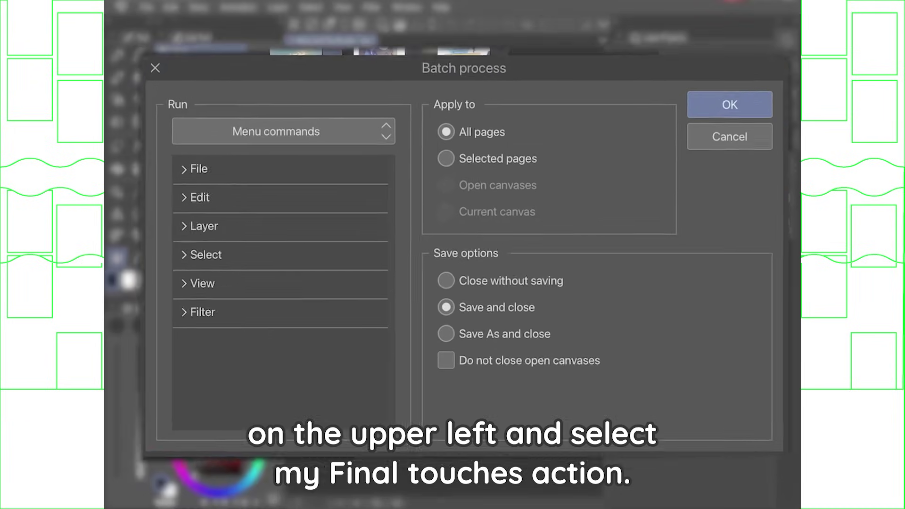
click(373, 188)
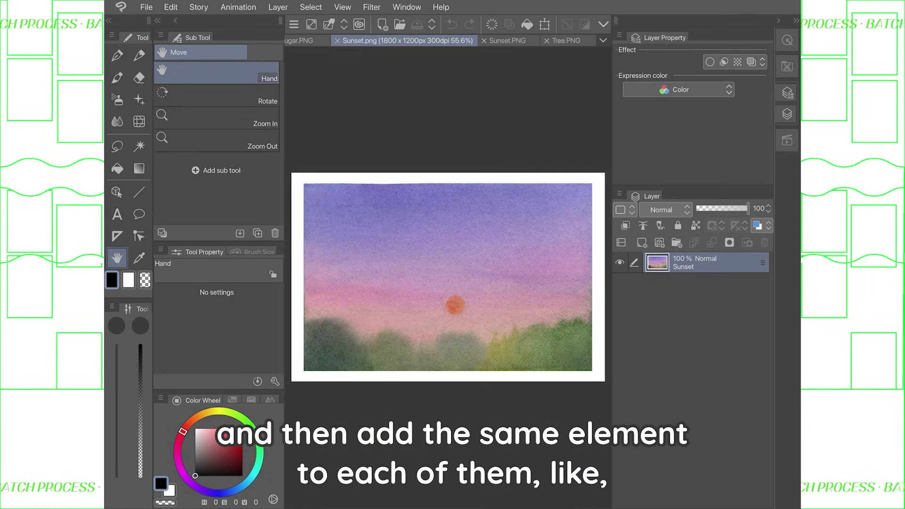
Cycle through Stars, Roses, Rose and Sunflower, Ribbons and Misty, ending on Cat.PNG.
click(603, 40)
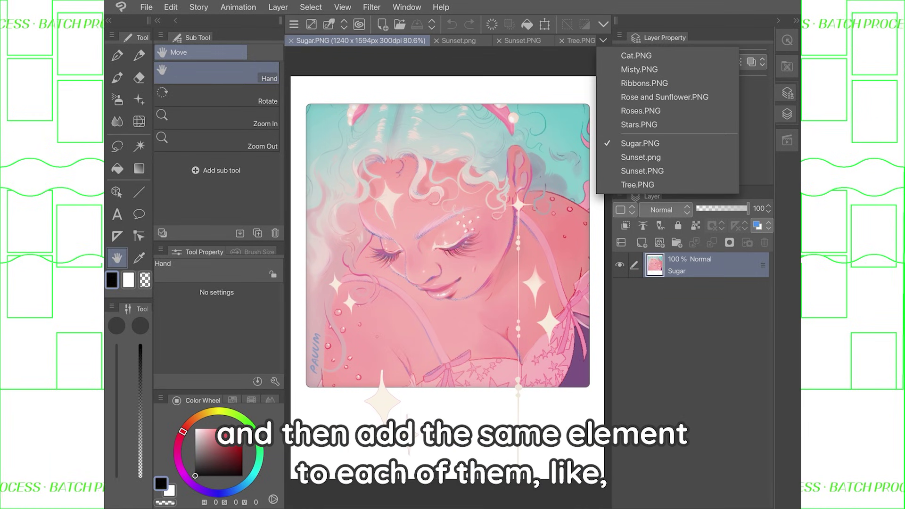
click(665, 124)
click(603, 41)
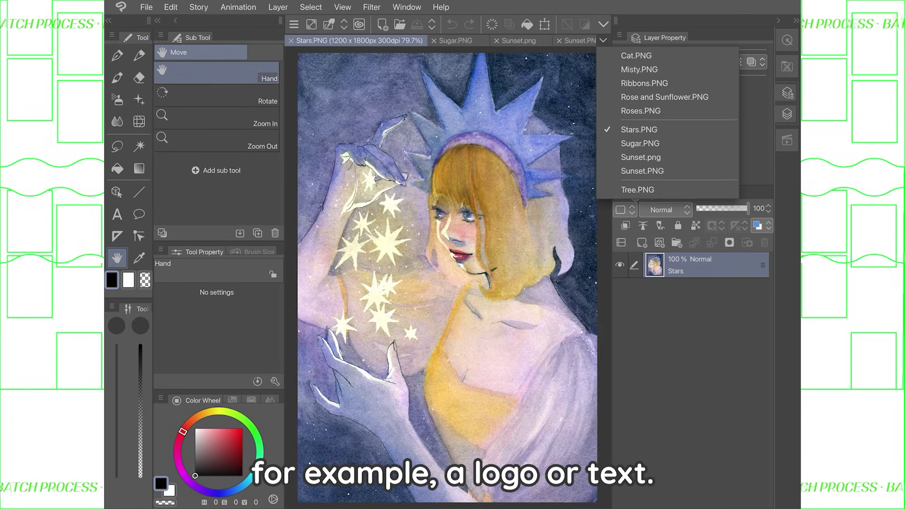
click(640, 110)
click(603, 40)
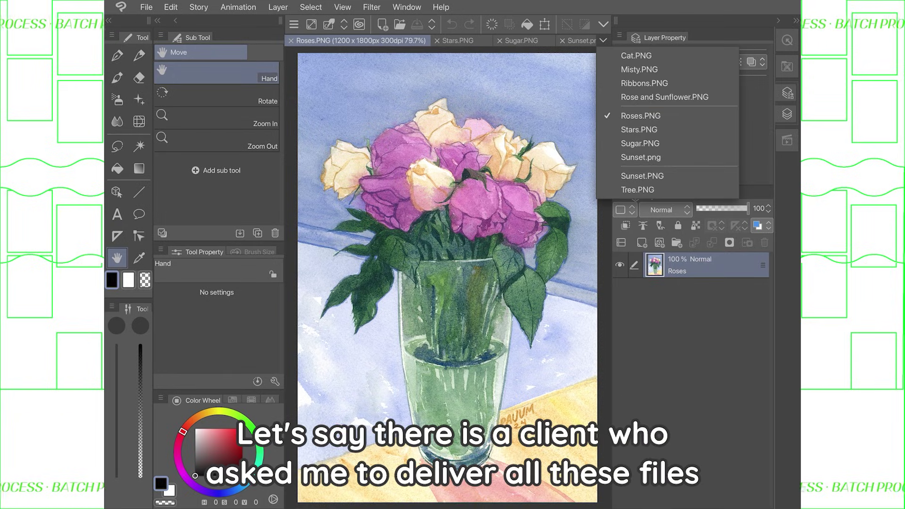
click(664, 97)
click(603, 40)
click(643, 84)
click(603, 40)
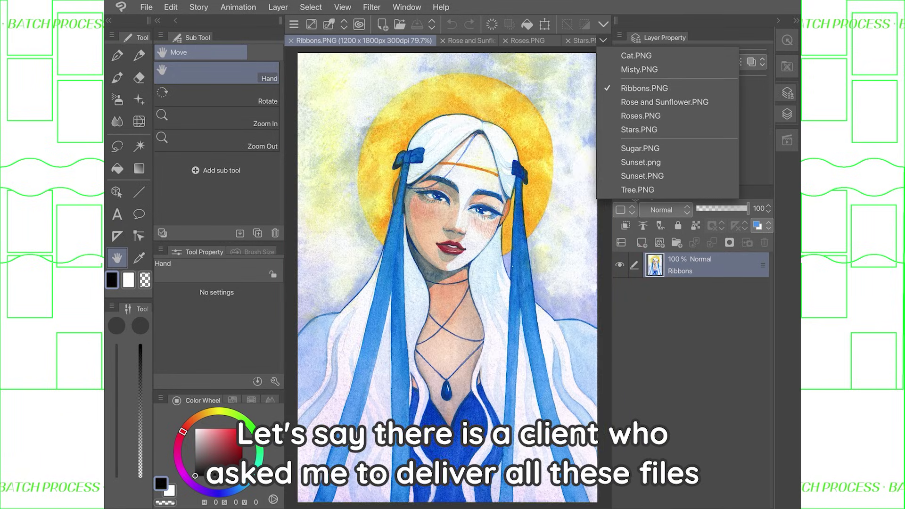
click(639, 70)
click(604, 41)
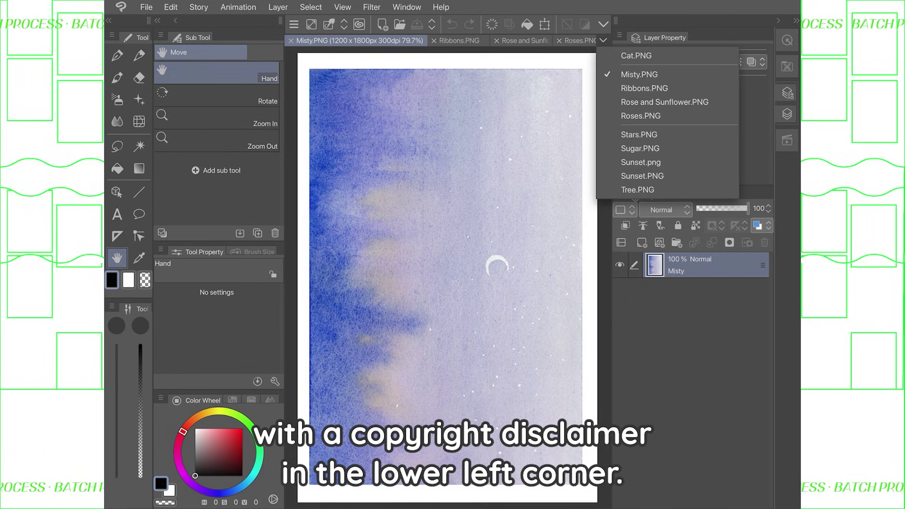
click(637, 55)
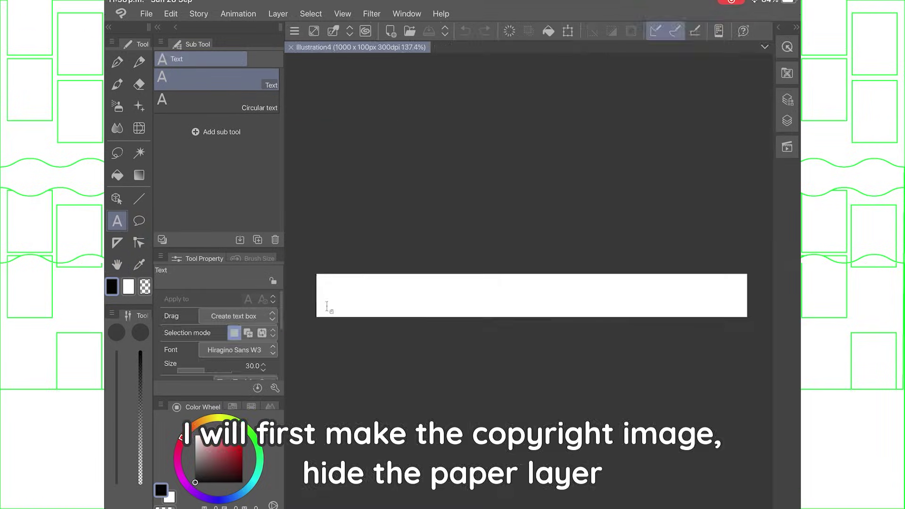
text(© Paulina)
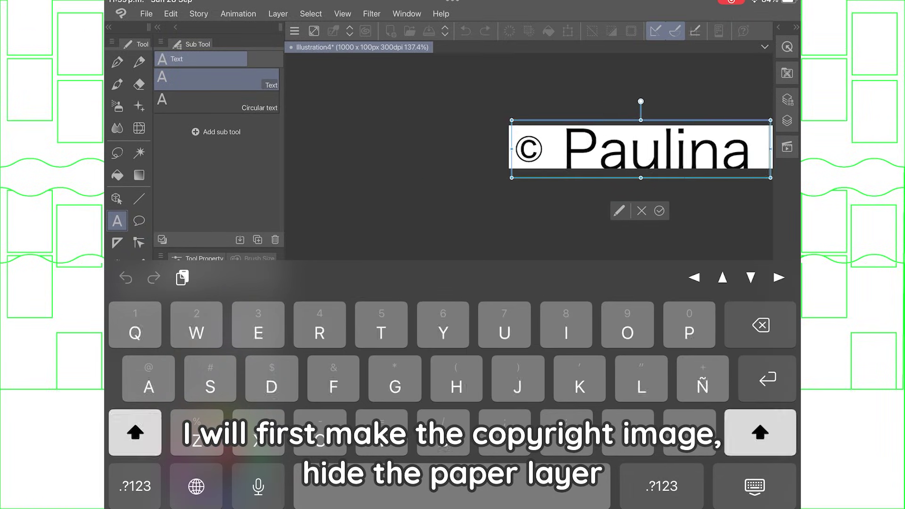
text( Márqu)
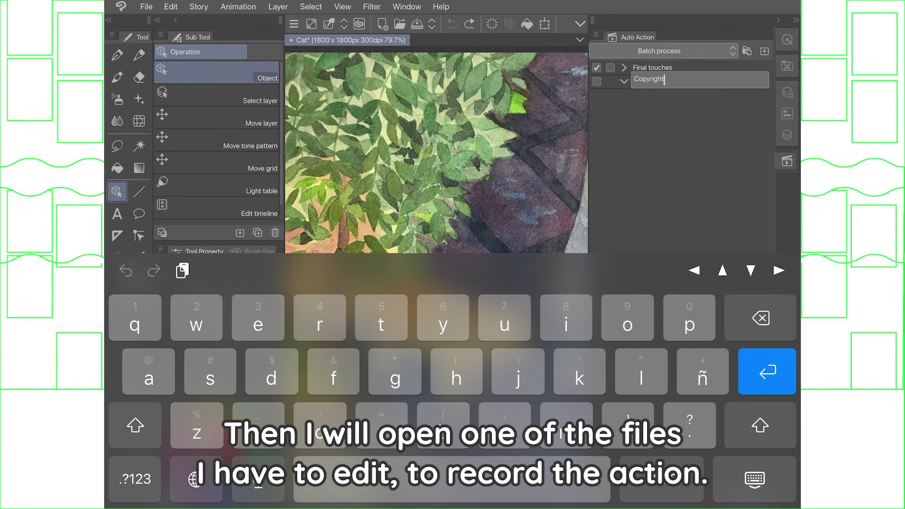
Name the new auto action 'Copyright' and start recording it on the Cat painting.
key(Return)
click(712, 500)
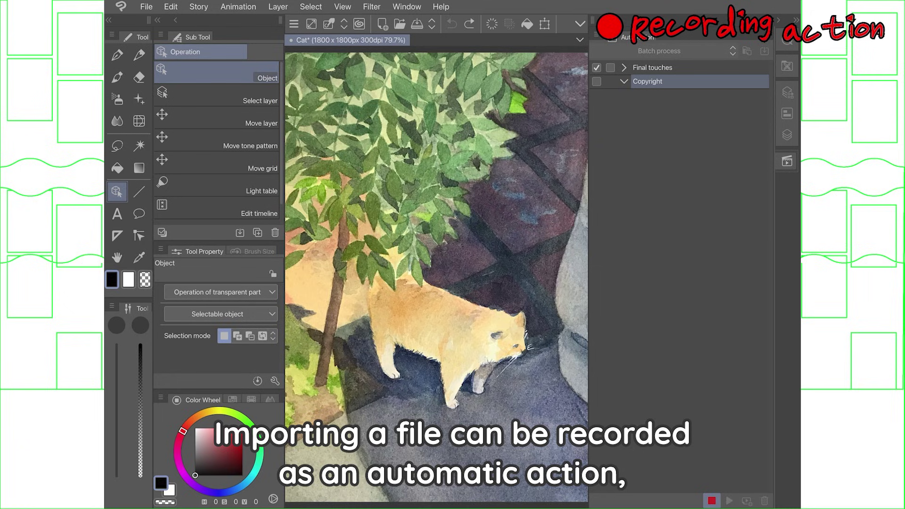
Import the copyright notice image onto the canvas.
click(147, 6)
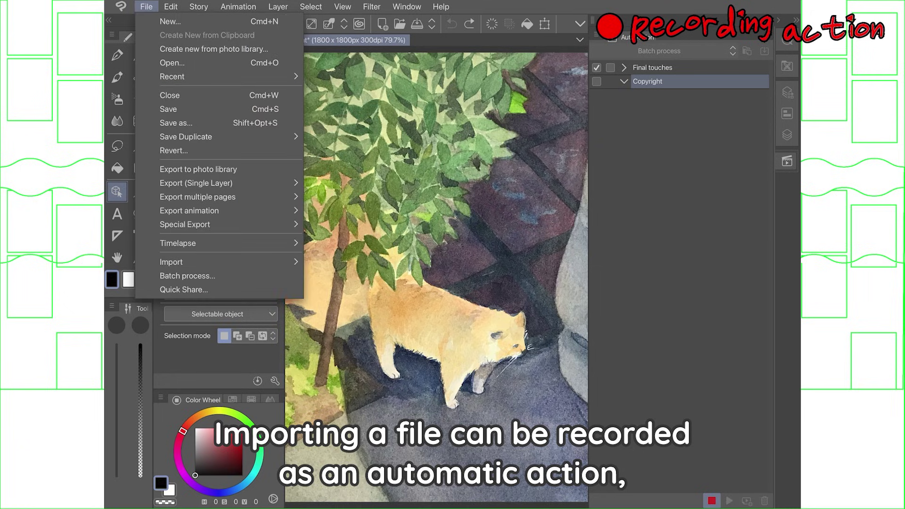
click(171, 261)
click(340, 265)
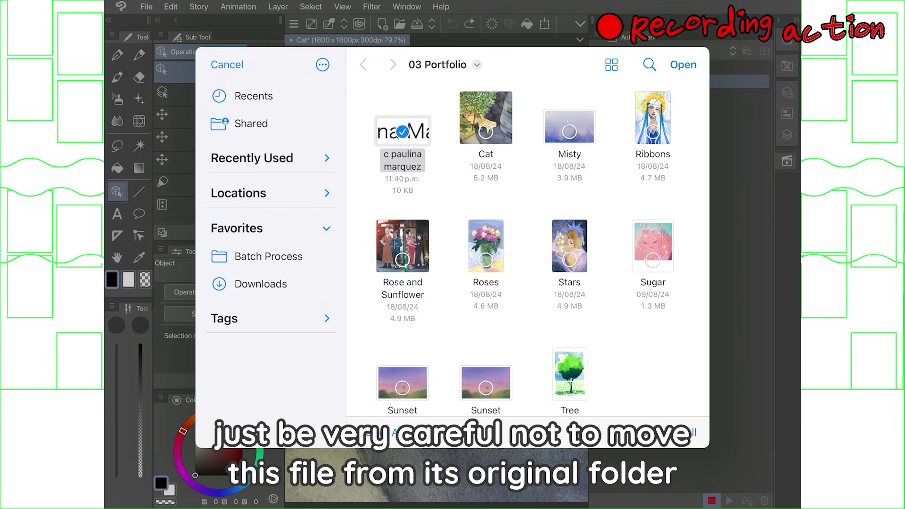
click(682, 64)
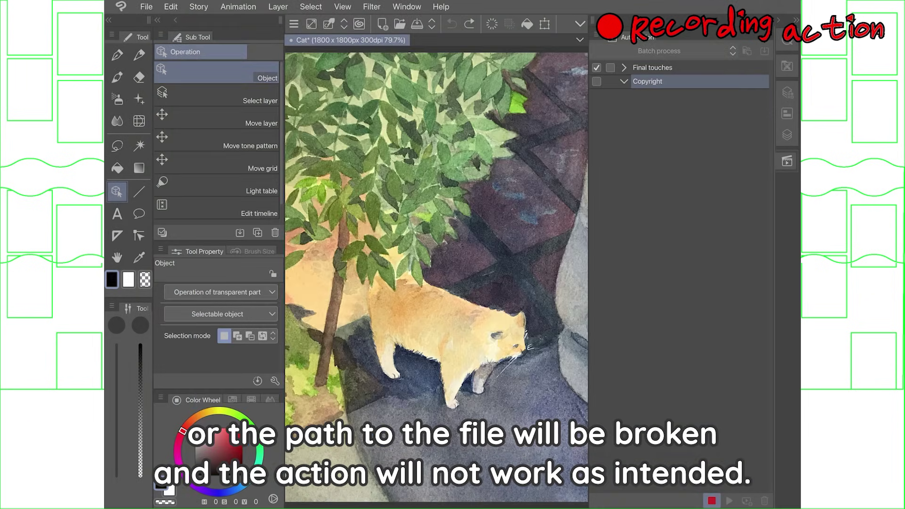
Align the copyright image to the canvas's left and bottom edges.
click(407, 7)
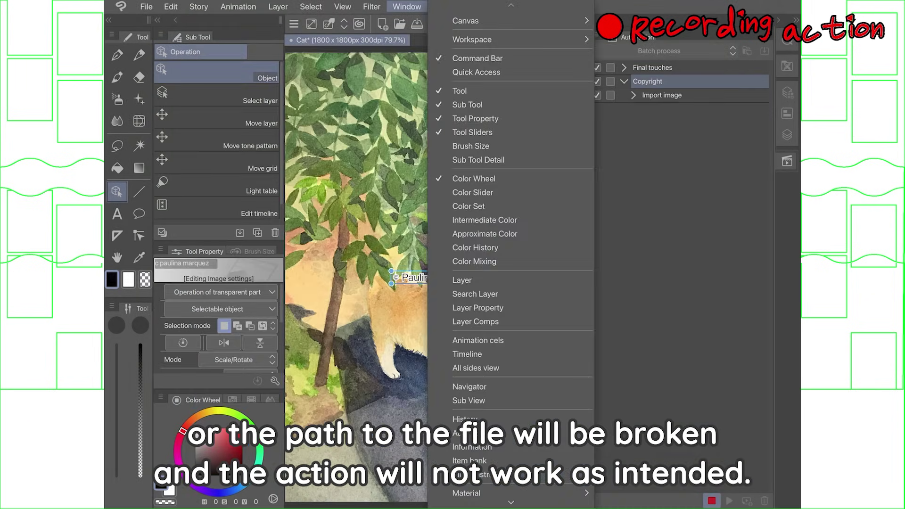
click(476, 475)
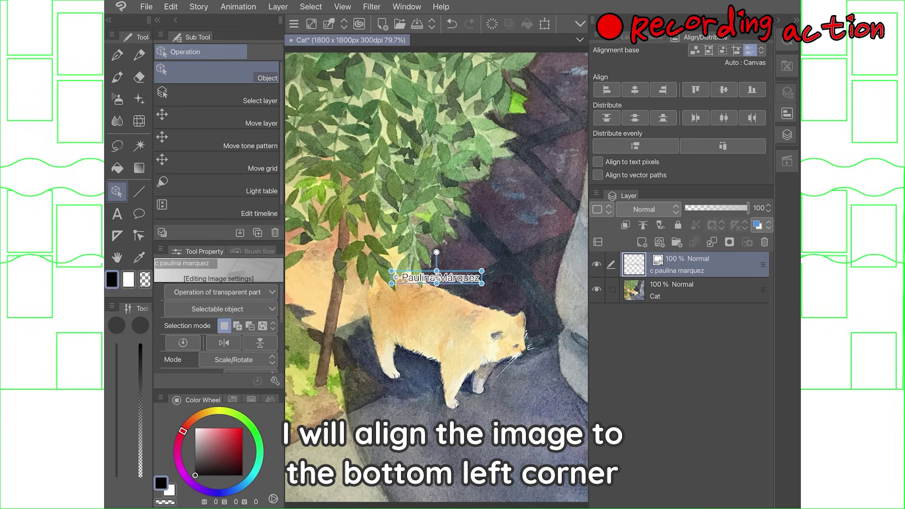
click(606, 90)
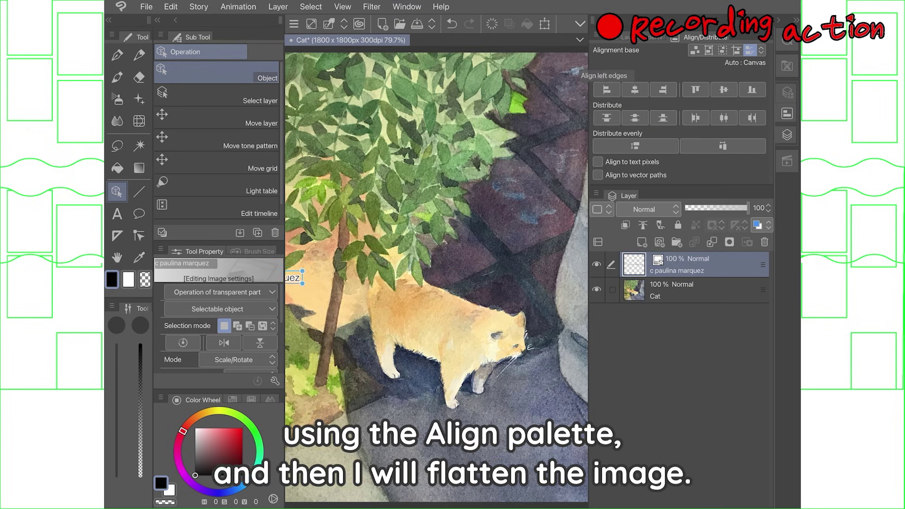
click(751, 90)
Flatten the image into one layer and stop recording the Copyright action.
click(260, 123)
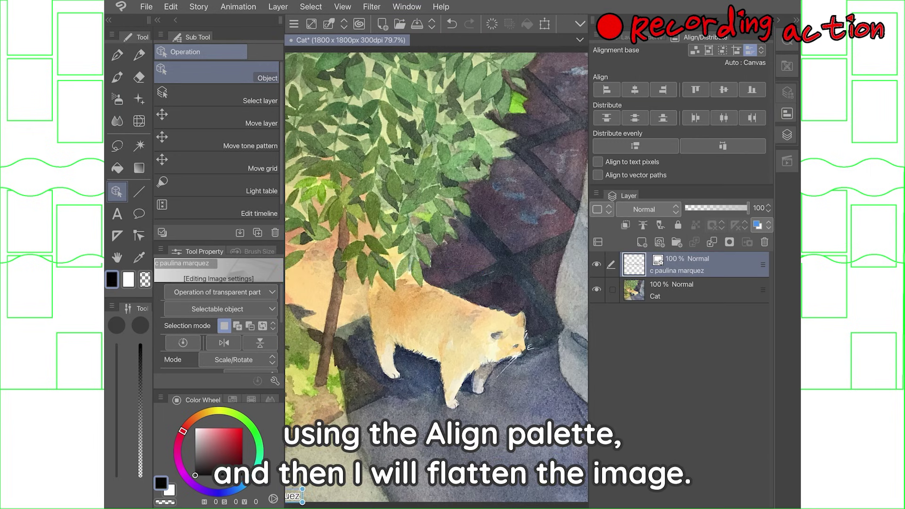
click(598, 196)
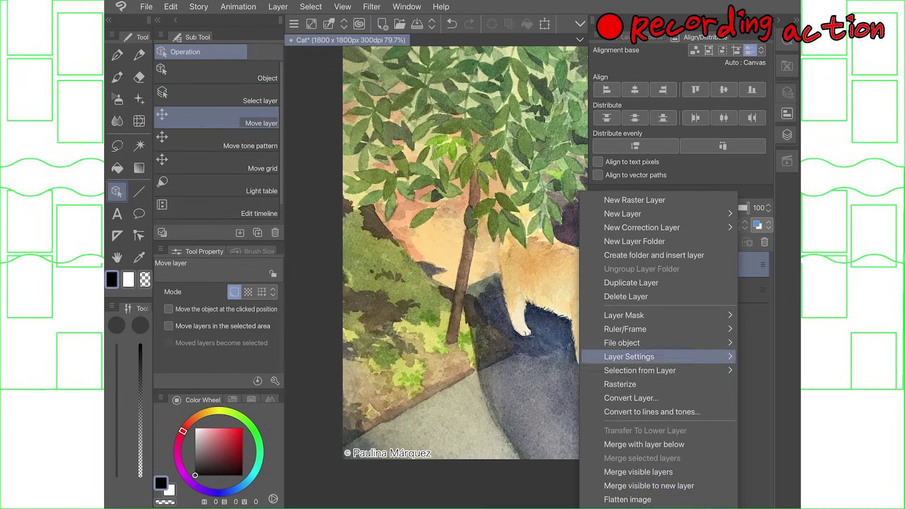
click(658, 498)
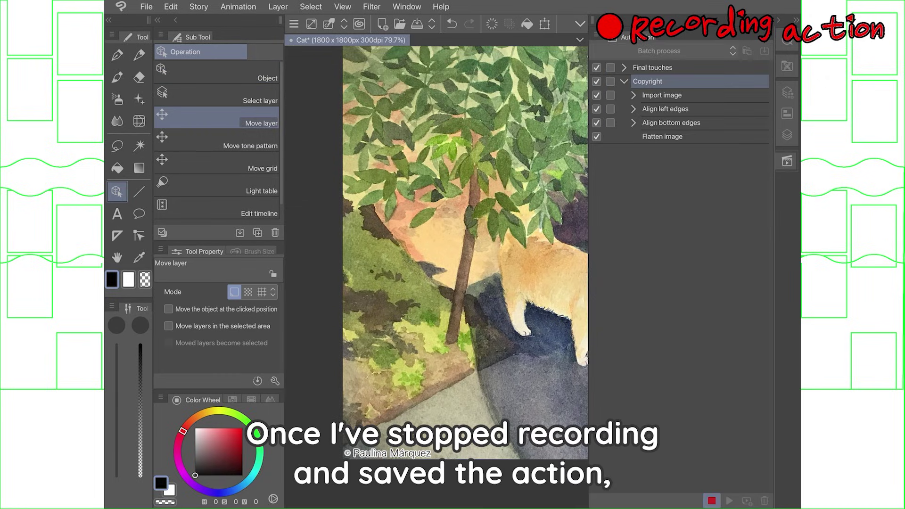
click(711, 500)
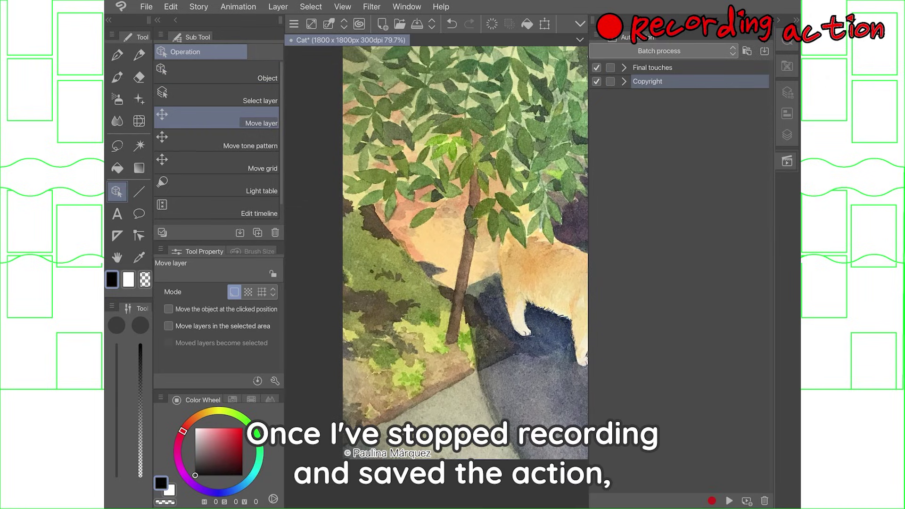
Open the portfolio images and batch-run Copyright with 'Do not close open canvases' ticked.
click(146, 6)
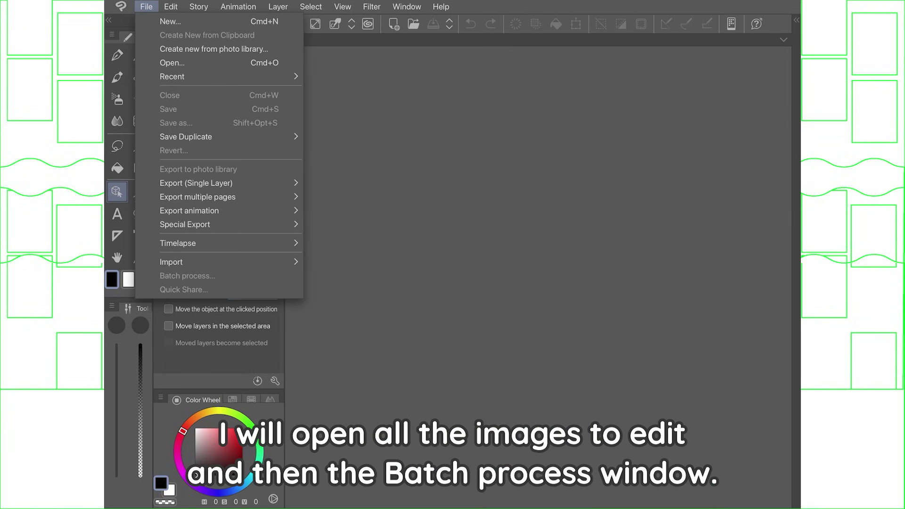
click(172, 62)
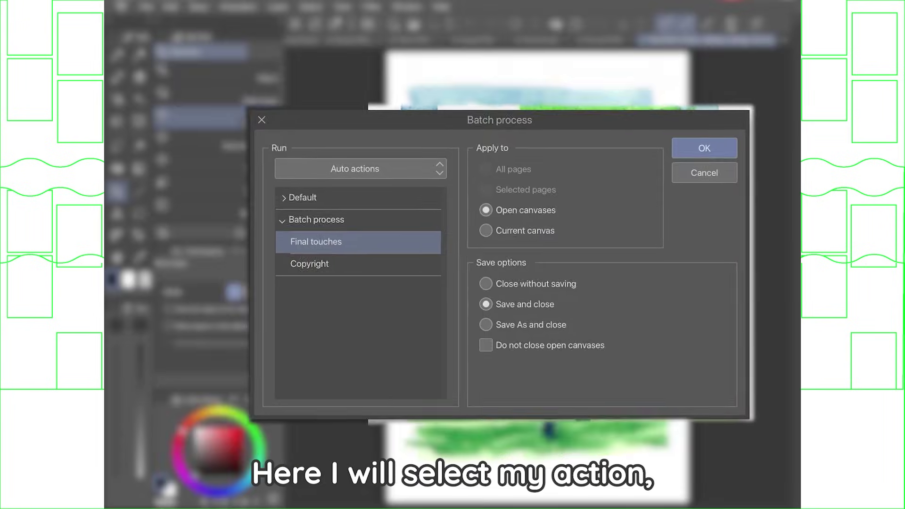
click(309, 264)
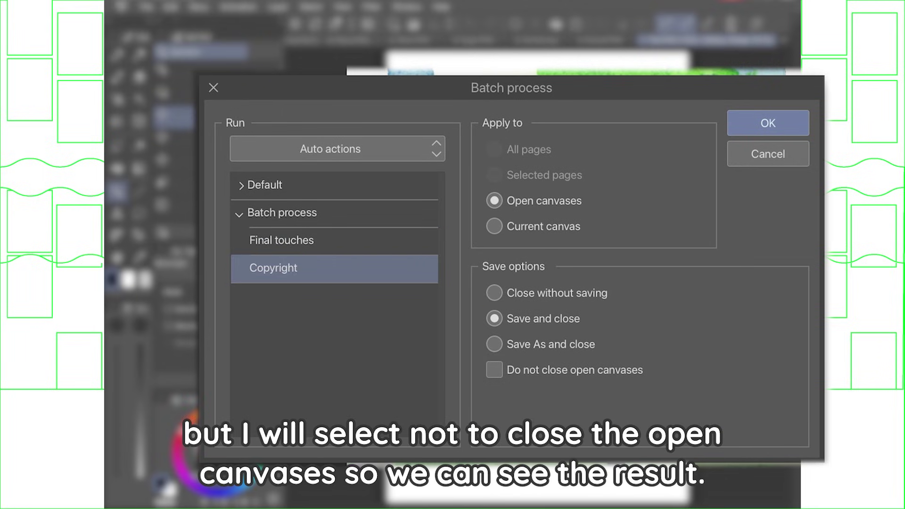
click(494, 370)
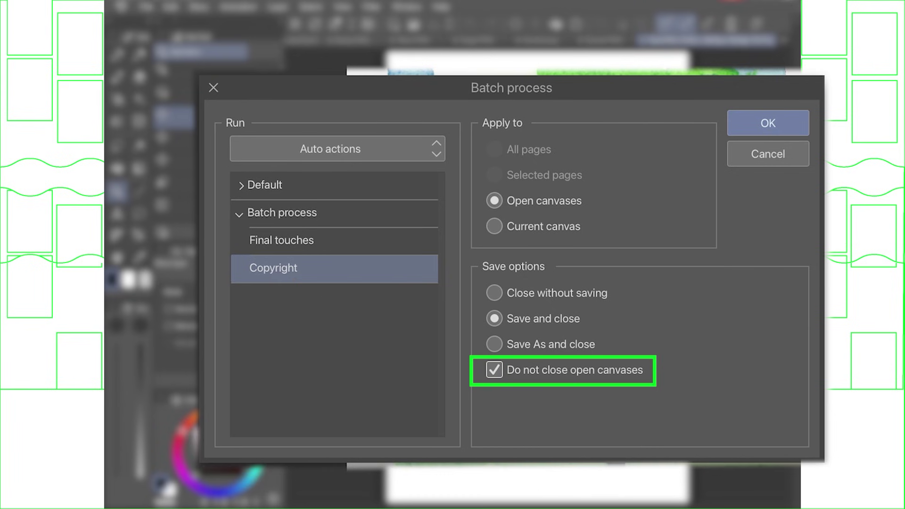
key(Return)
key(Return)
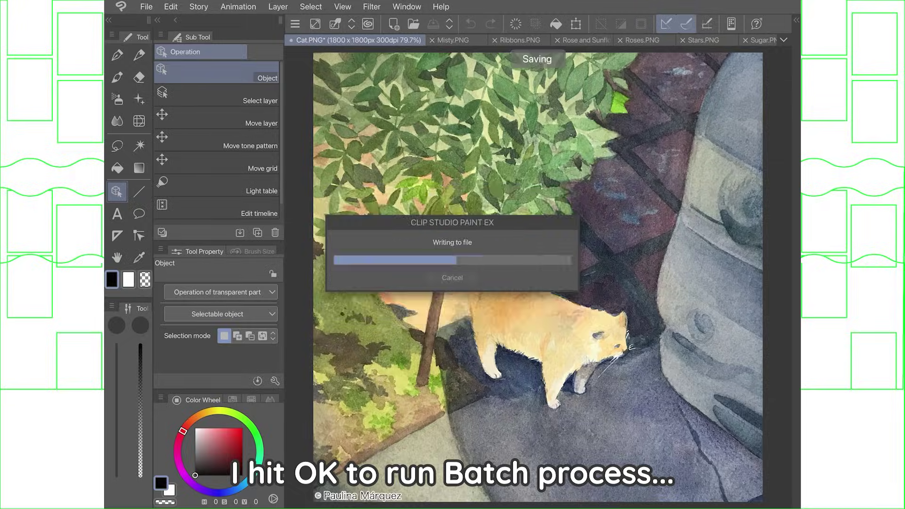